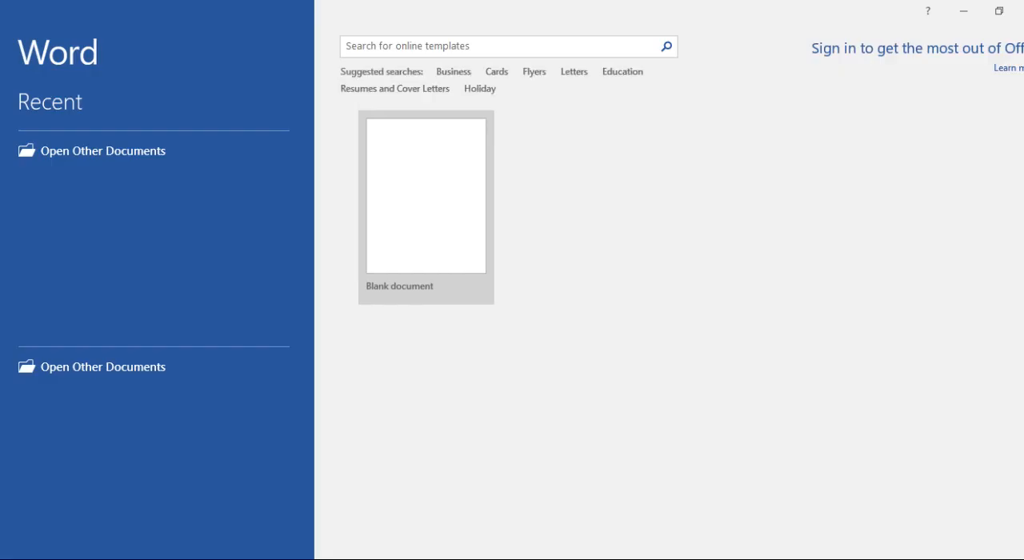
# Step: Create a blank document and fill it with sample paragraphs using =rand(), starting on the second line
pyautogui.click(424, 187)
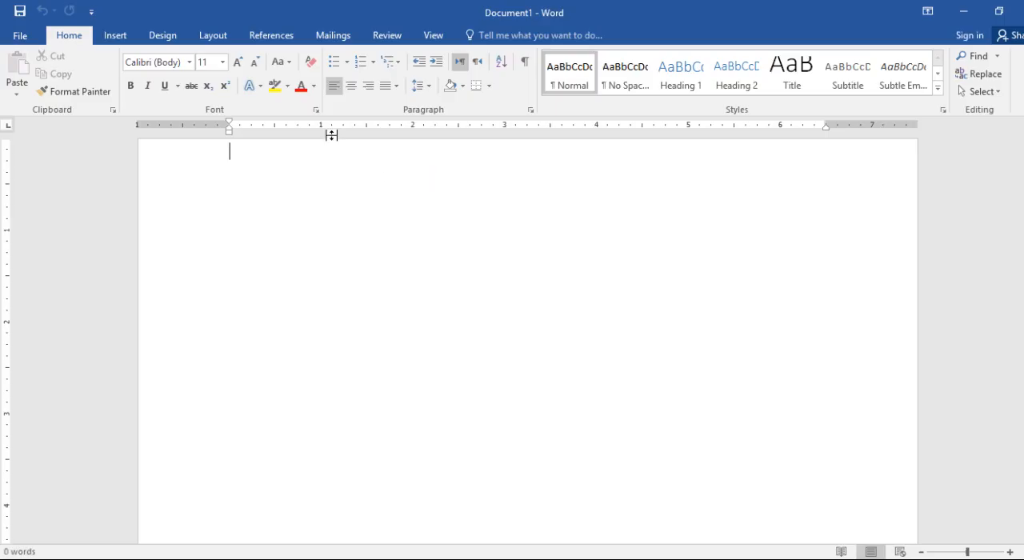
pyautogui.click(296, 37)
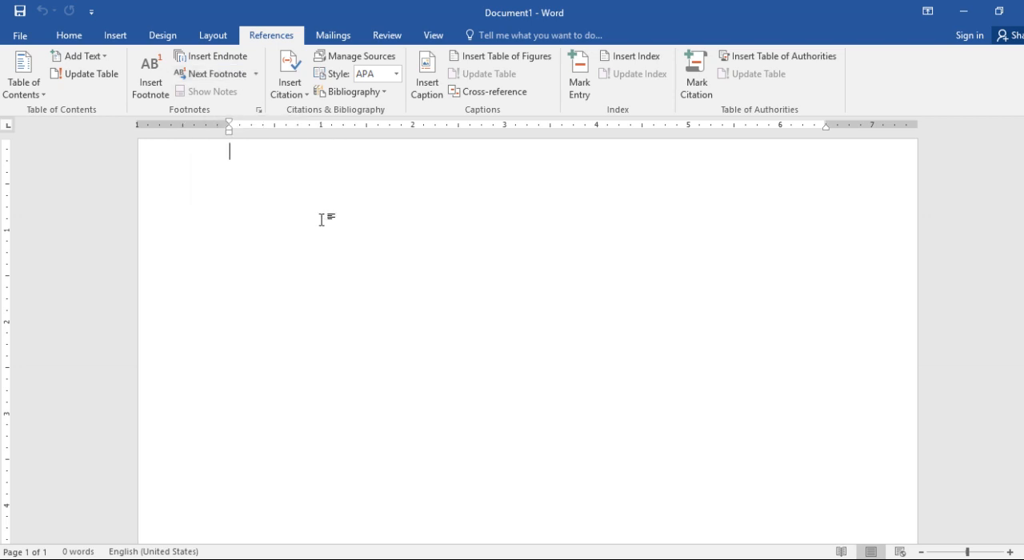
pyautogui.press('Return')
pyautogui.write('=')
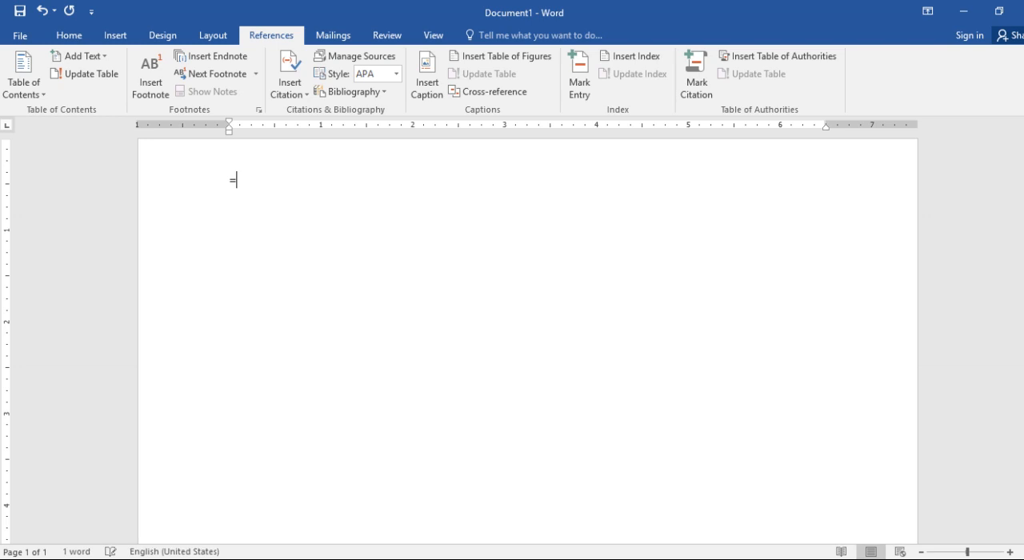
pyautogui.write('rand()')
pyautogui.press('Return')
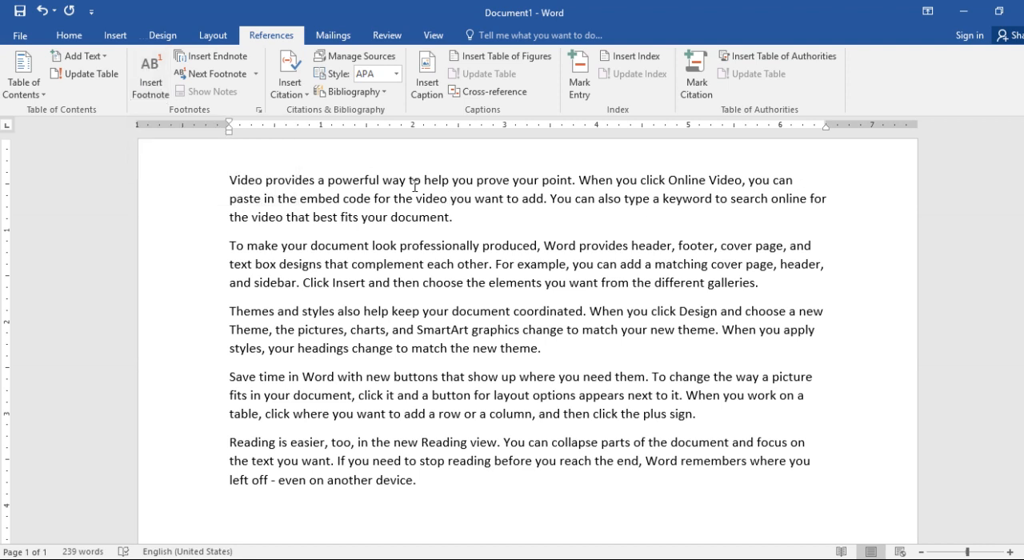
# Step: Insert a footnote after the word "Video" in the first paragraph with the text "This document is about word processing."
pyautogui.click(263, 179)
pyautogui.click(153, 80)
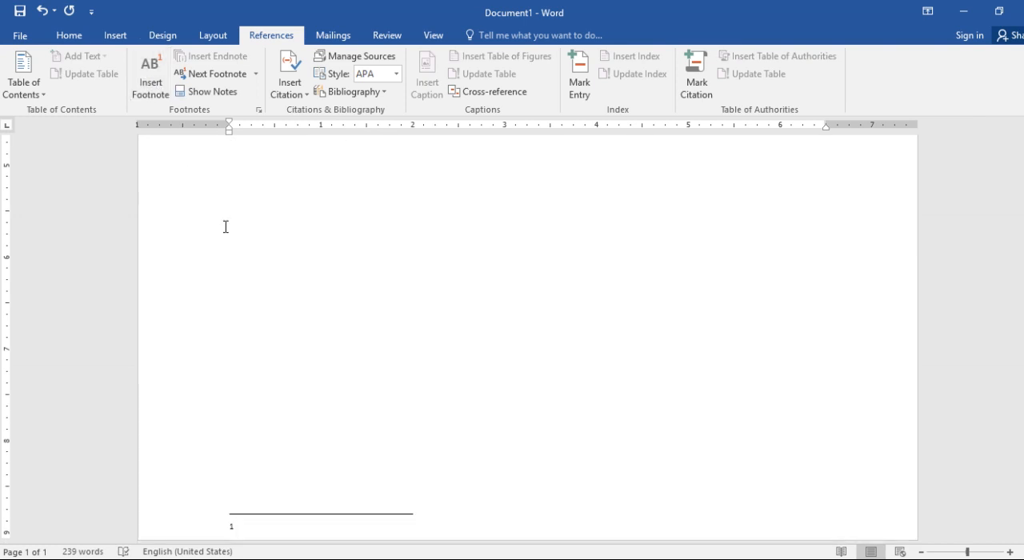
pyautogui.write('The')
pyautogui.press('BackSpace')
pyautogui.press('BackSpace')
pyautogui.write('is  documen')
pyautogui.press('BackSpace')
pyautogui.press('BackSpace')
pyautogui.write('en')
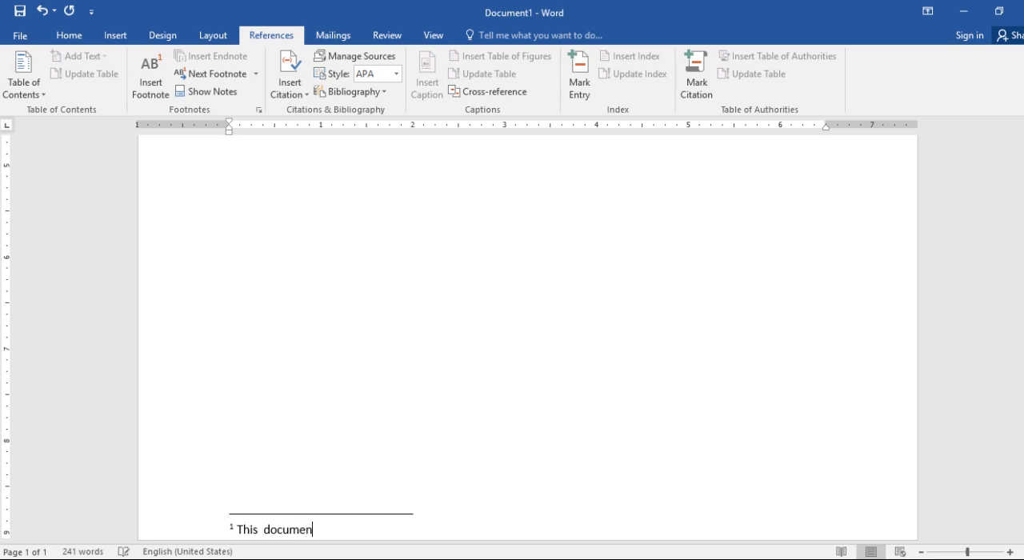
pyautogui.write('t is about word pro')
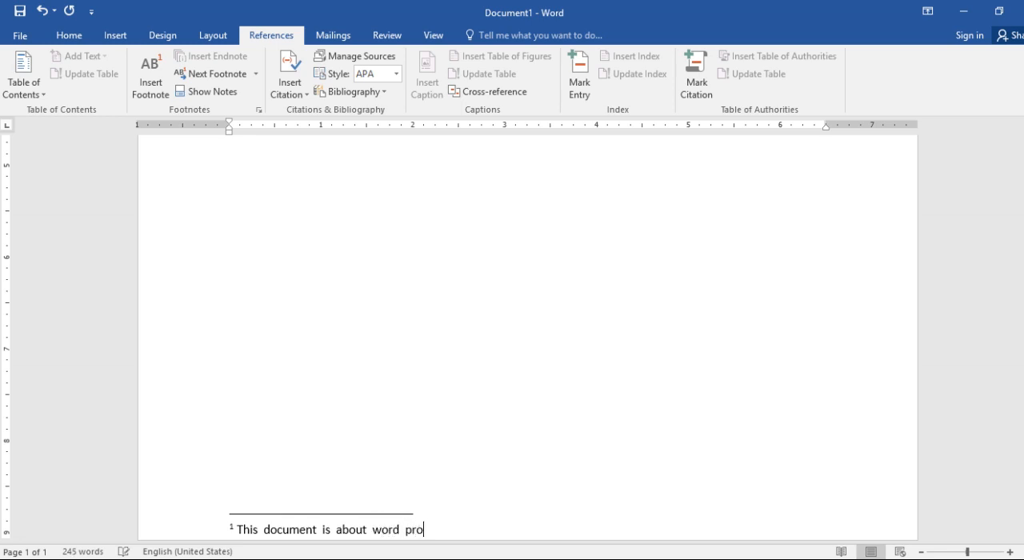
pyautogui.write('cessing.')
# Step: Check the footnote mark after "Video", and replace "document" with "vedio" in the first footnote's text
pyautogui.click(228, 143)
pyautogui.scroll(2, 528, 336)
pyautogui.scroll(4, 528, 320)
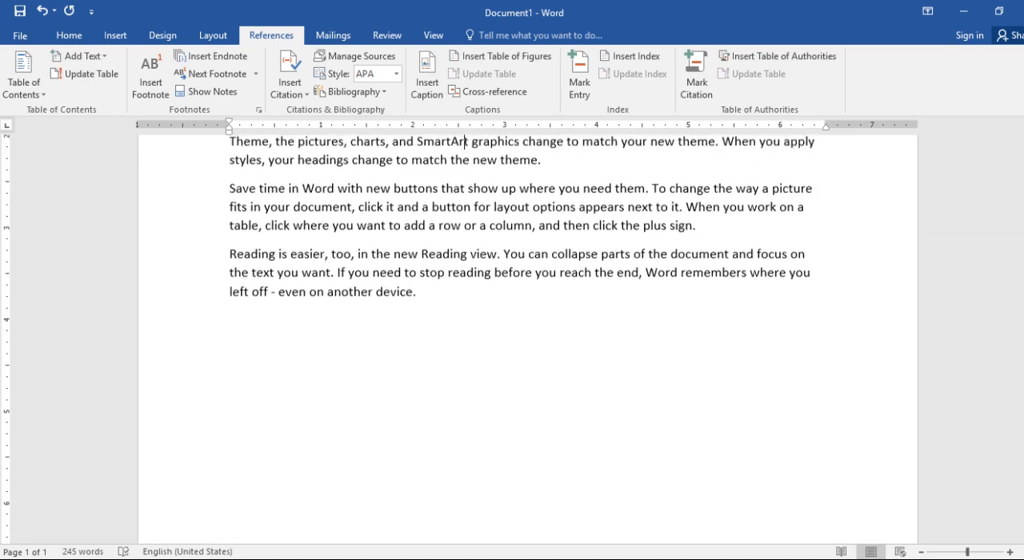
pyautogui.scroll(2, 520, 280)
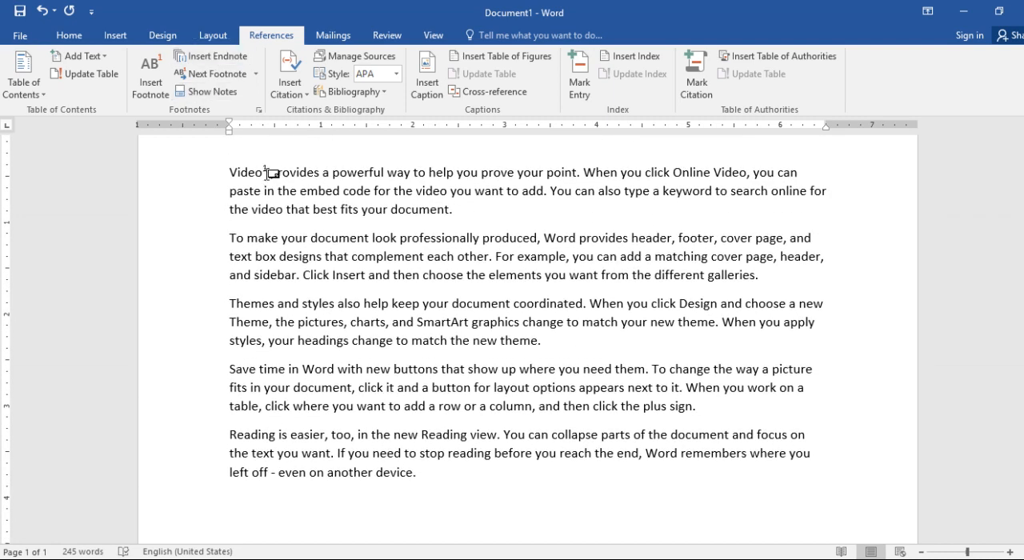
pyautogui.moveTo(270, 171)
pyautogui.press('Down')
pyautogui.press('Down')
pyautogui.press('Down')
pyautogui.press('Down')
pyautogui.press('Down')
pyautogui.press('Down')
pyautogui.press('Down')
pyautogui.press('Down')
pyautogui.press('Down')
pyautogui.press('Down')
pyautogui.press('Down')
pyautogui.press('Down')
pyautogui.press('Down')
pyautogui.press('Down')
pyautogui.press('Down')
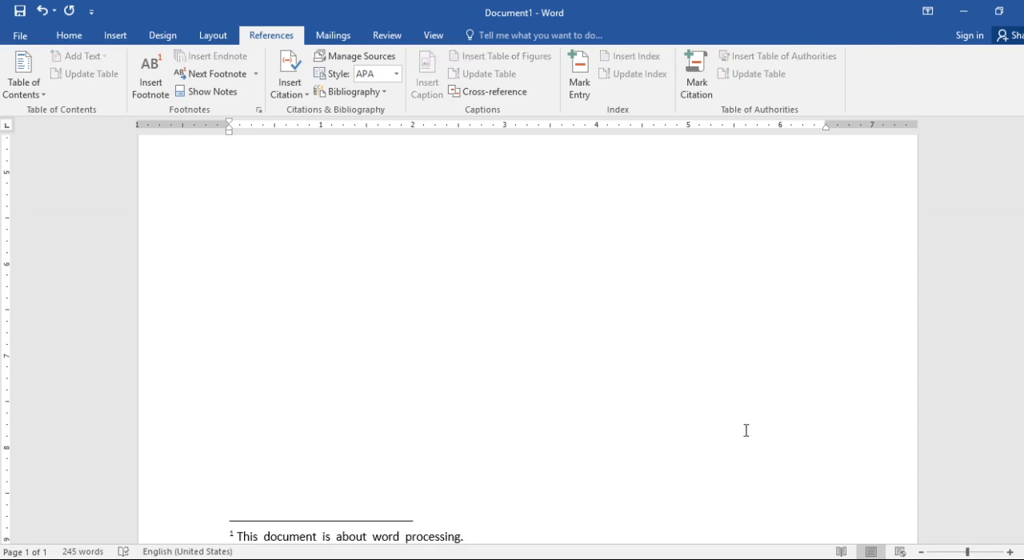
pyautogui.moveTo(264, 536); pyautogui.dragTo(314, 558)
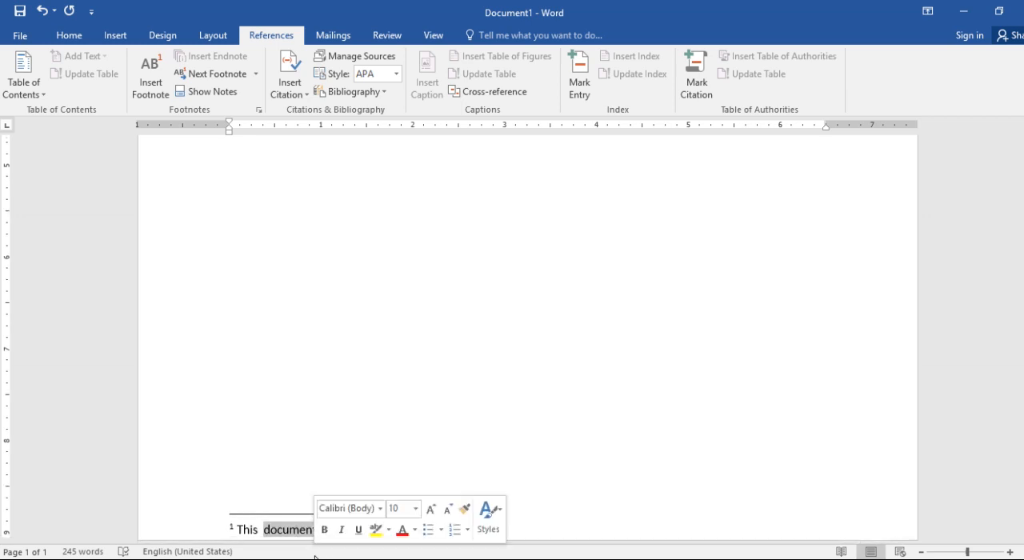
pyautogui.write('vedio')
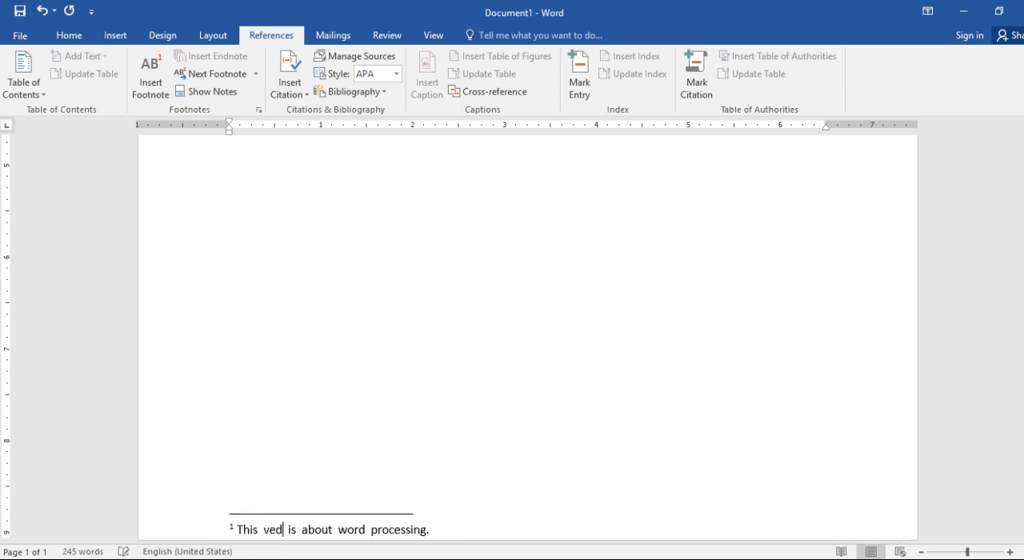
# Step: Insert a second footnote after "document" at the end of the first paragraph with the text "This document is about formatting."
pyautogui.press('Up')
pyautogui.press('Up')
pyautogui.press('Up')
pyautogui.press('Up')
pyautogui.press('Up')
pyautogui.press('Up')
pyautogui.press('Up')
pyautogui.press('Up')
pyautogui.press('Up')
pyautogui.press('Up')
pyautogui.press('Up')
pyautogui.press('Up')
pyautogui.press('Up')
pyautogui.press('Up')
pyautogui.press('Up')
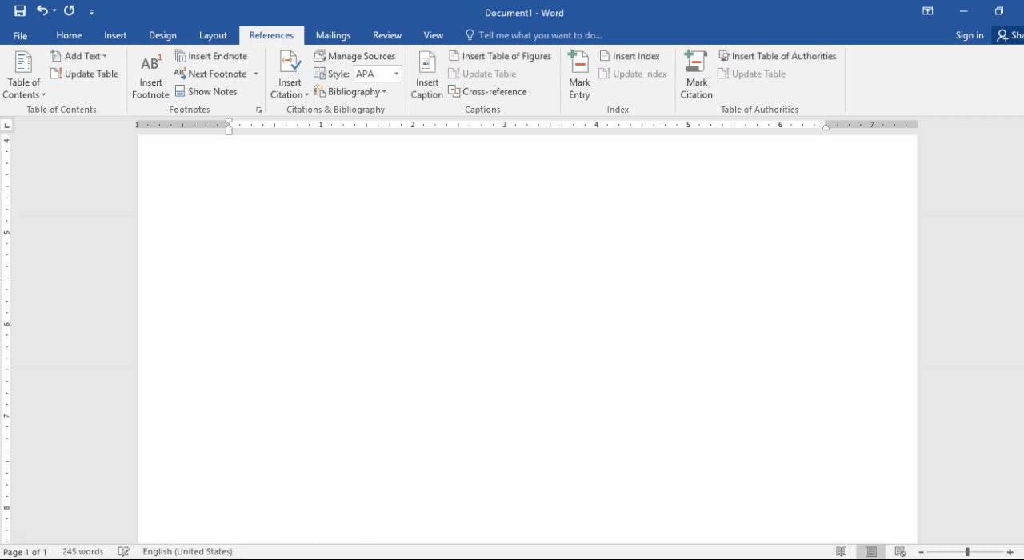
pyautogui.press('Up')
pyautogui.press('Up')
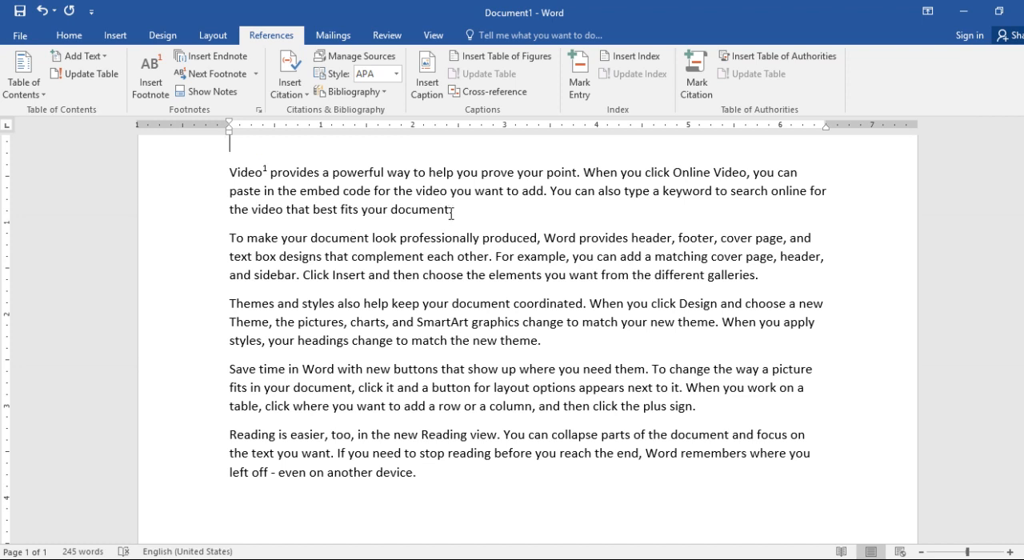
pyautogui.click(152, 76)
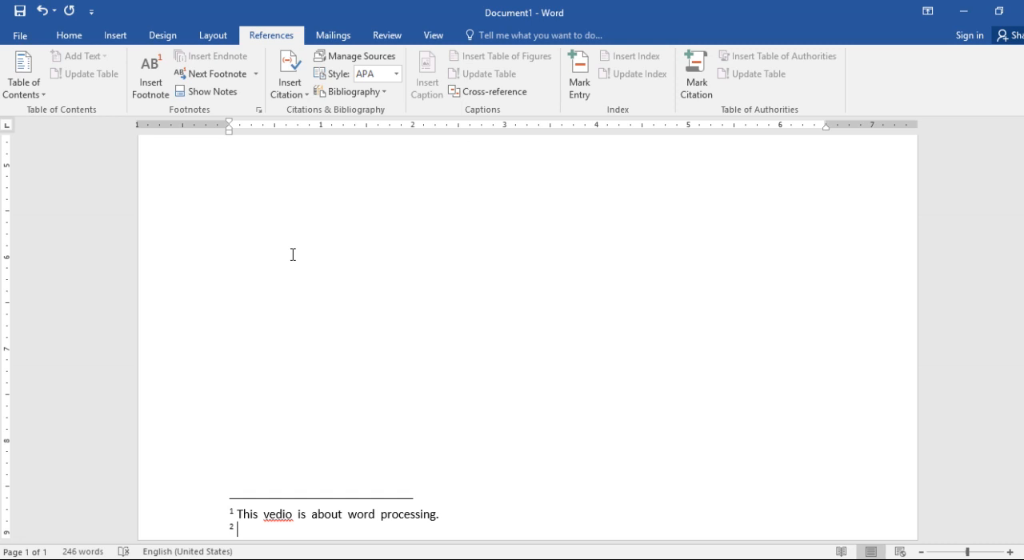
pyautogui.write('This document')
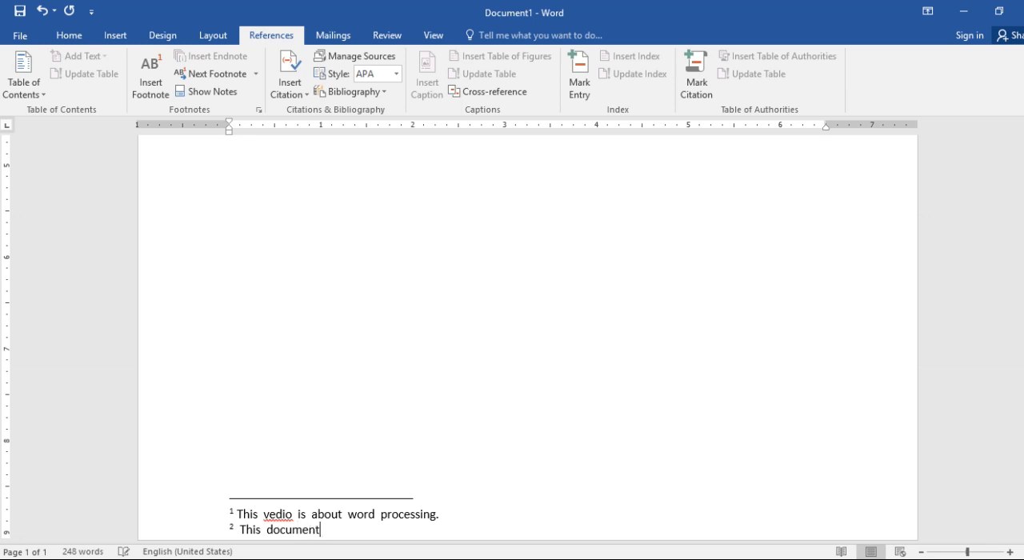
pyautogui.write(' is about formattin')
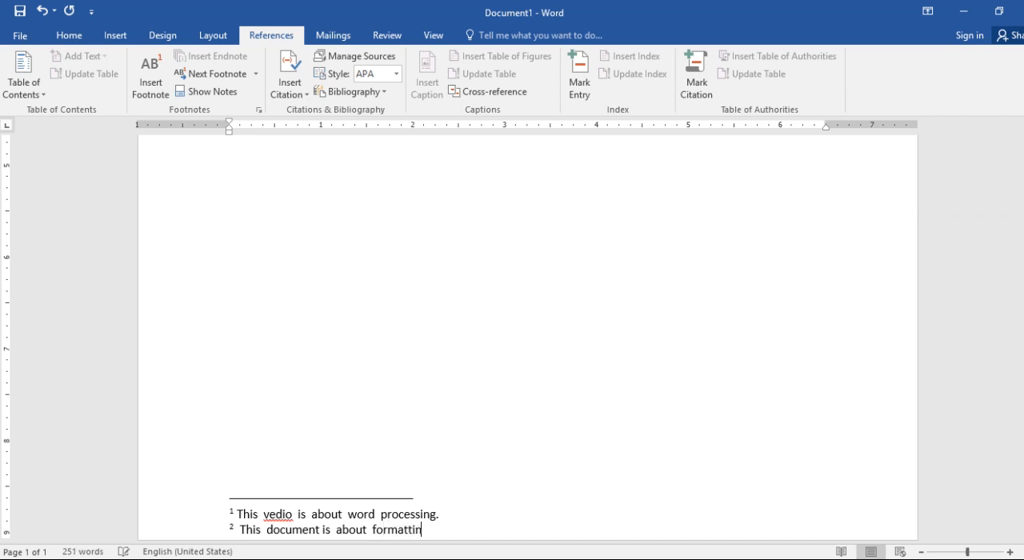
pyautogui.write('g.')
pyautogui.hotkey('ctrl', 'Home')
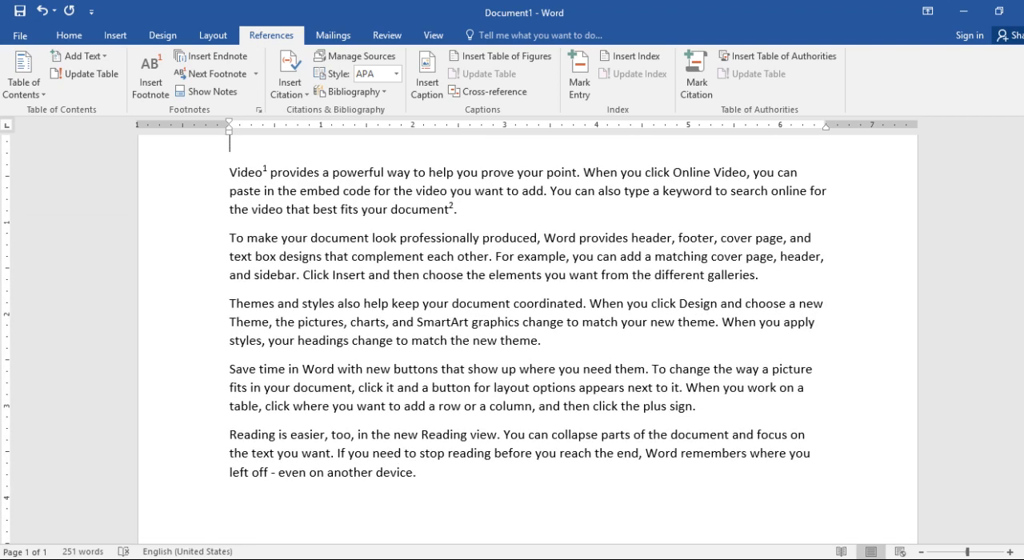
# Step: Insert an endnote after "galleries" at the end of the second paragraph with the text "Gallery has pictures about wild life."
pyautogui.moveTo(453, 209)
pyautogui.click(756, 276)
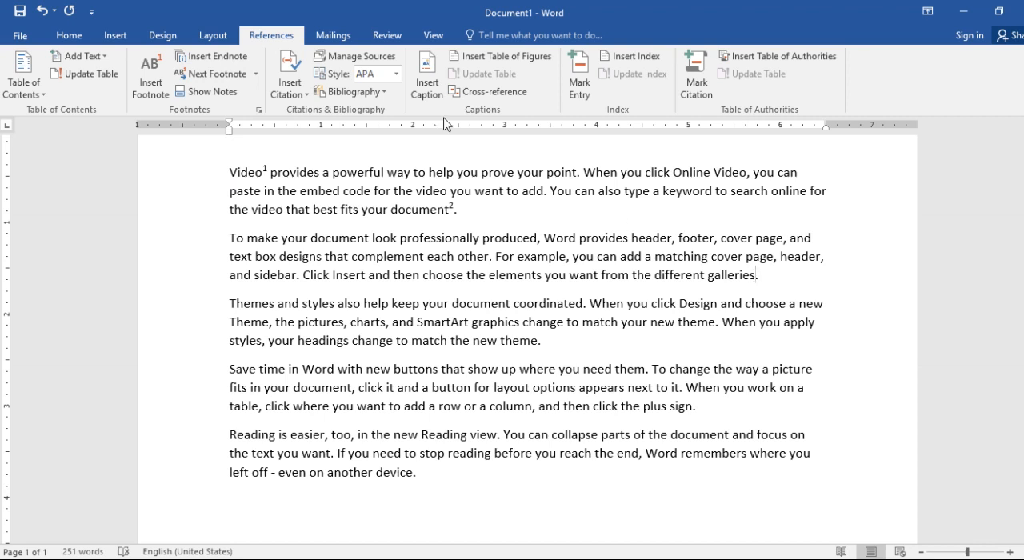
pyautogui.click(231, 63)
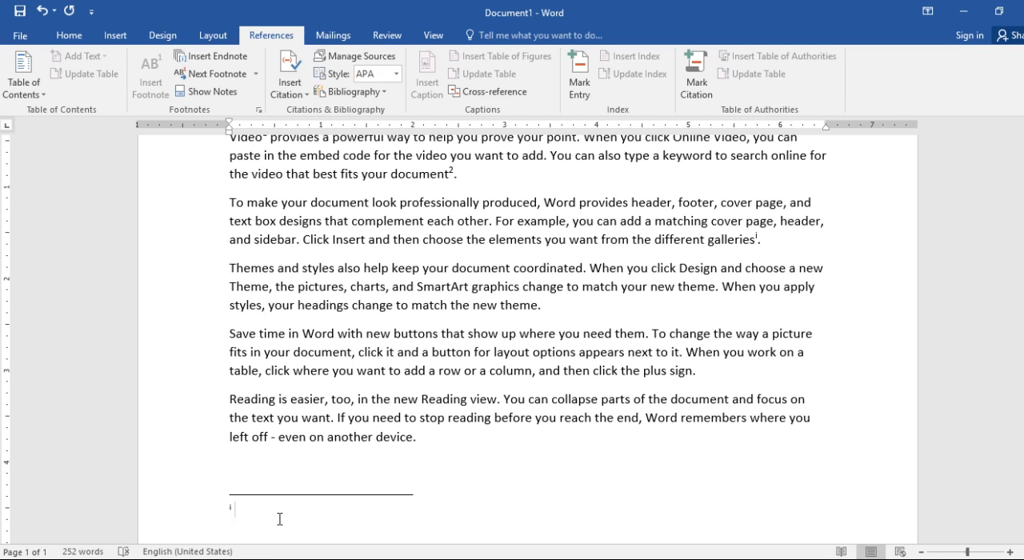
pyautogui.write('Gallery')
pyautogui.write('s pictures ab')
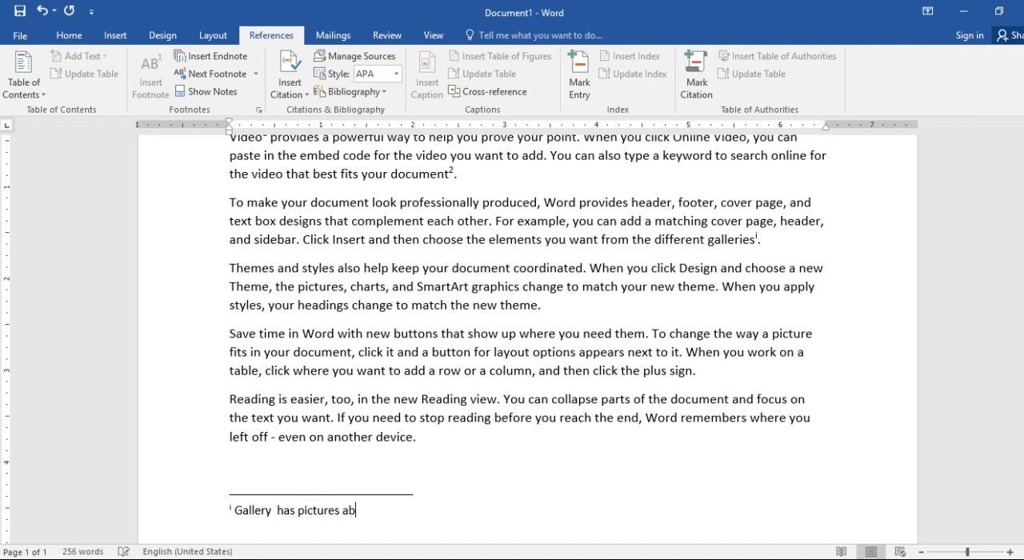
pyautogui.write('out ewild life.')
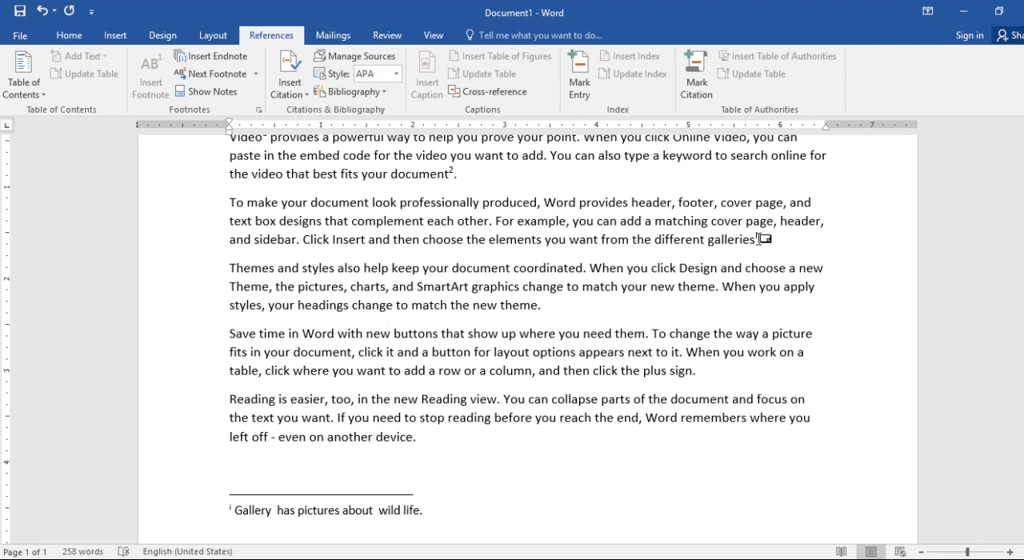
# Step: Insert an endnote after "theme" at the end of the third paragraph with the text "This theme saved in gallery."
pyautogui.moveTo(759, 238)
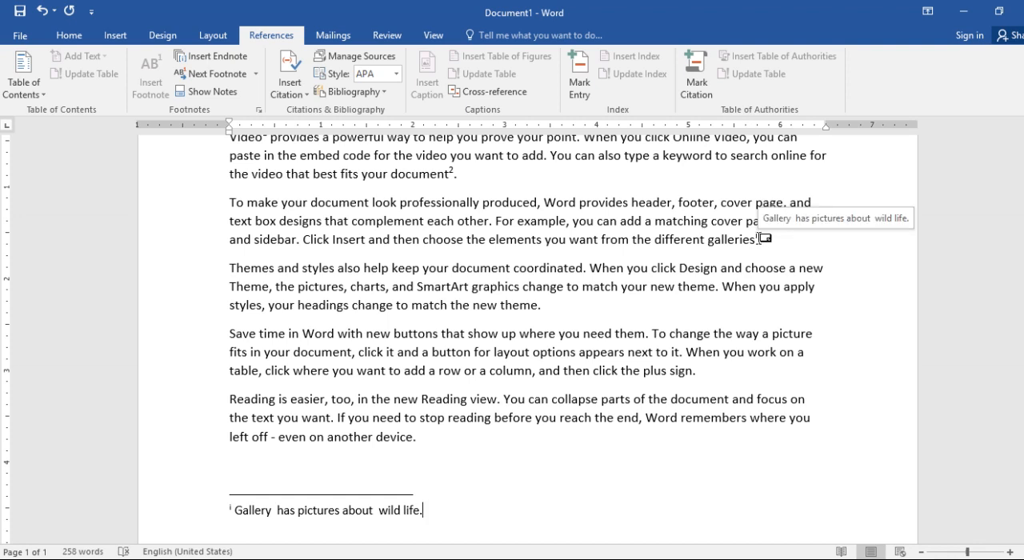
pyautogui.click(536, 307)
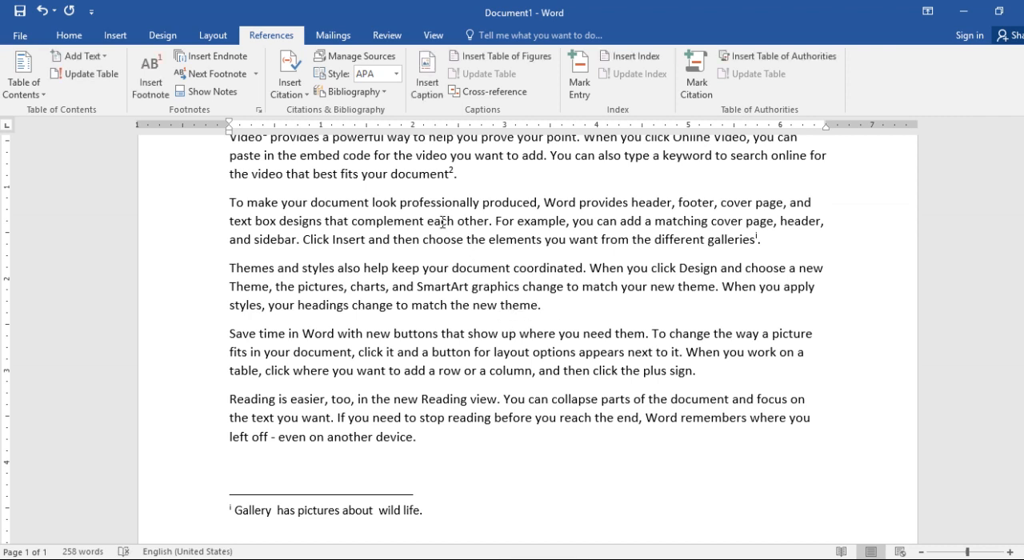
pyautogui.click(230, 58)
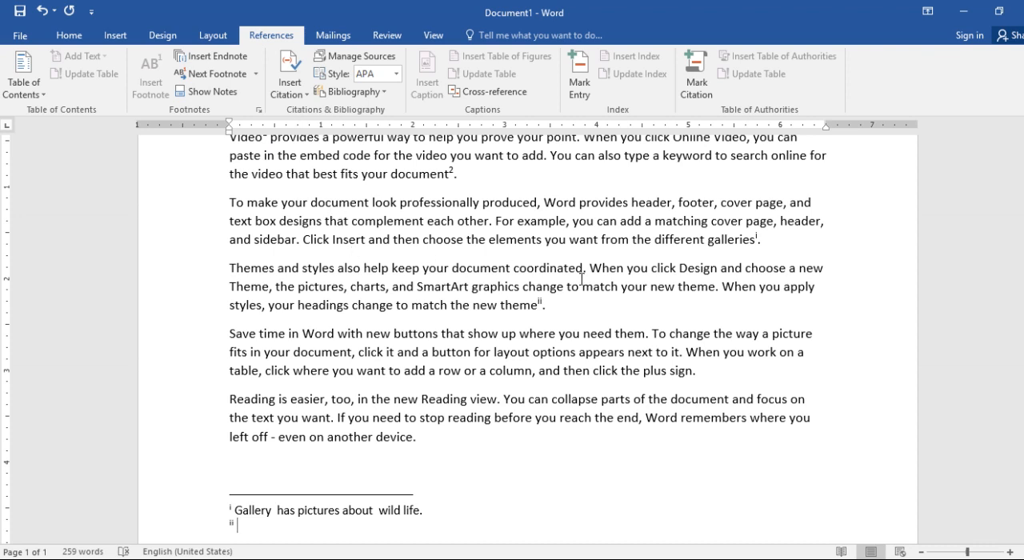
pyautogui.hotkey('ctrl', 'z')
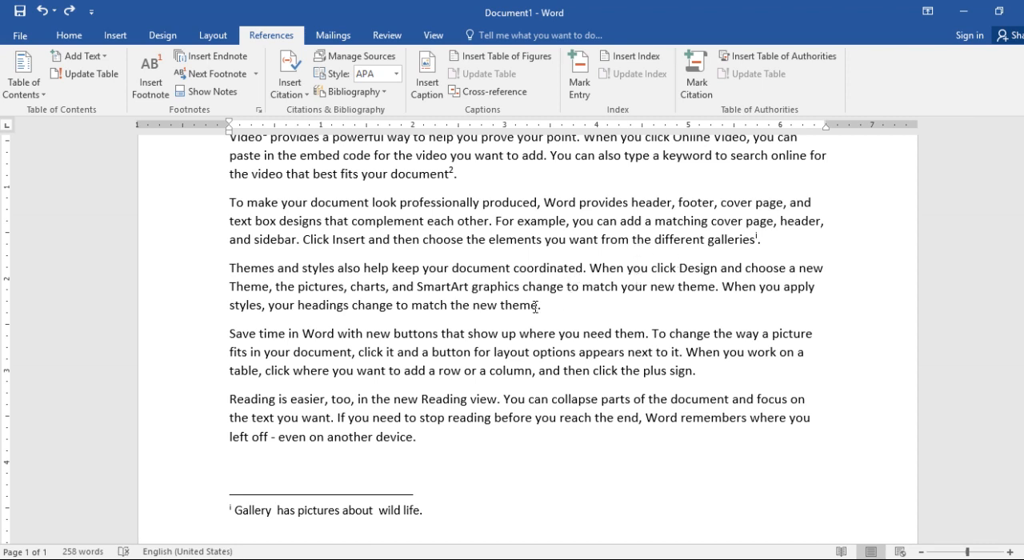
pyautogui.click(211, 56)
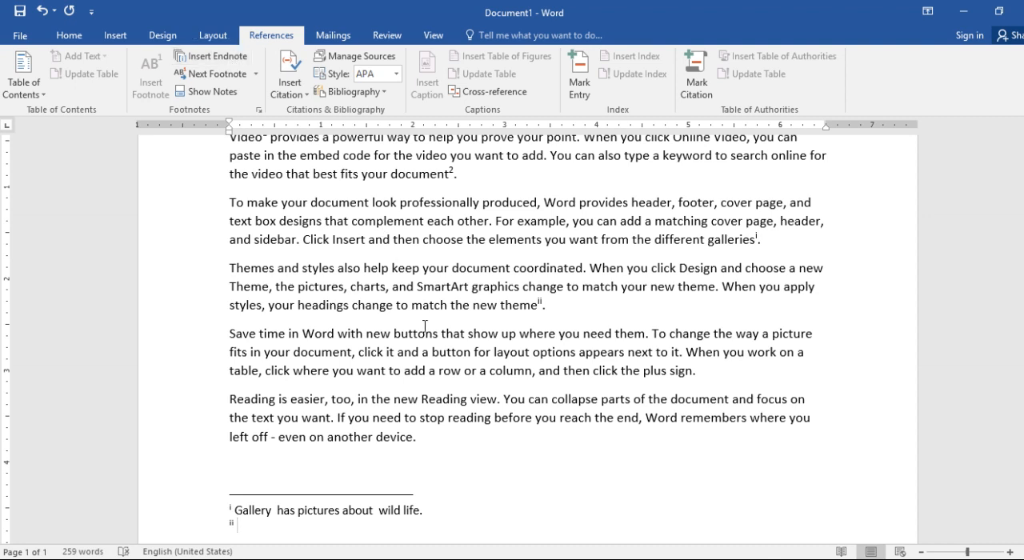
pyautogui.write('This  theme  saved  in  ga')
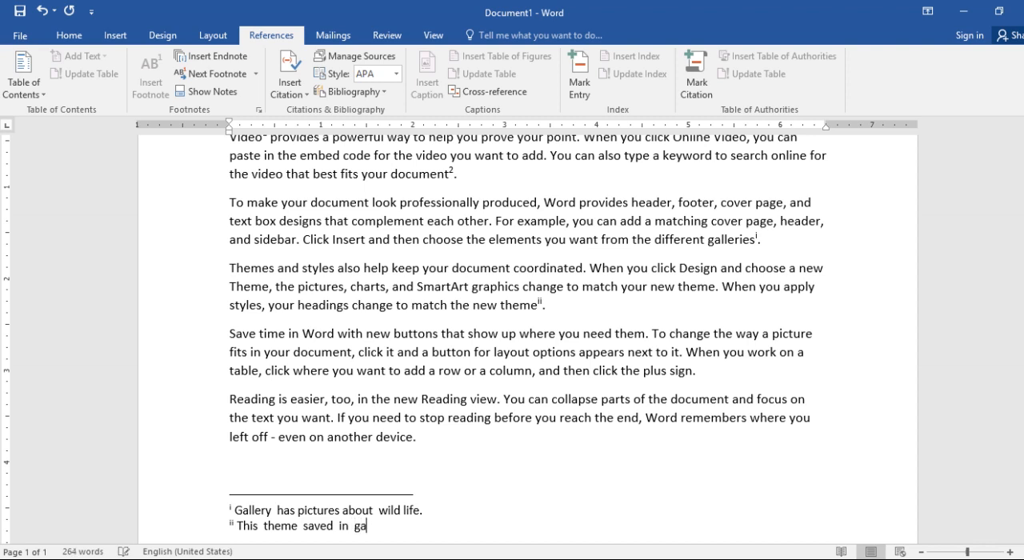
pyautogui.write('llery.')
# Step: Jump to the next footnote and review the note marks in the body text
pyautogui.moveTo(543, 303)
pyautogui.click(256, 74)
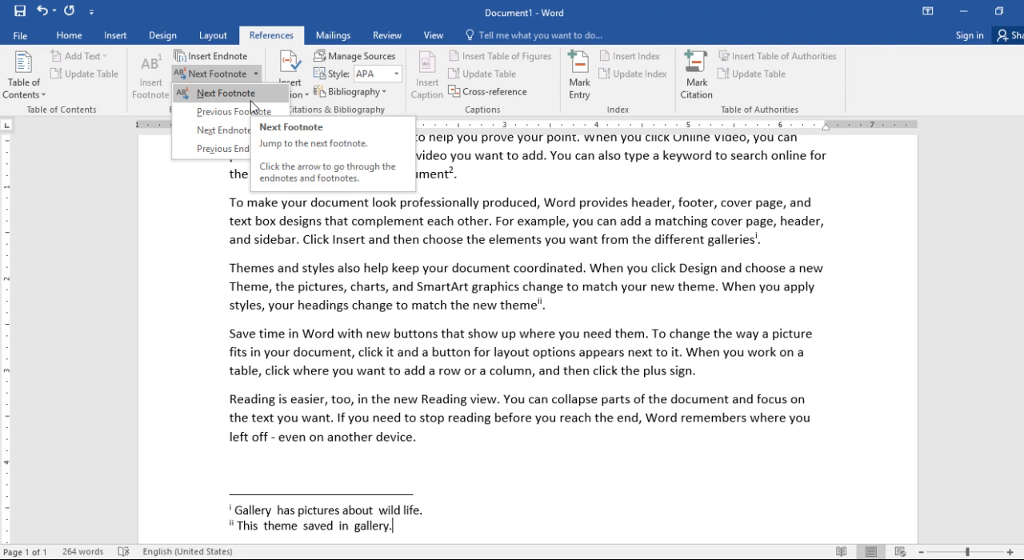
pyautogui.click(251, 101)
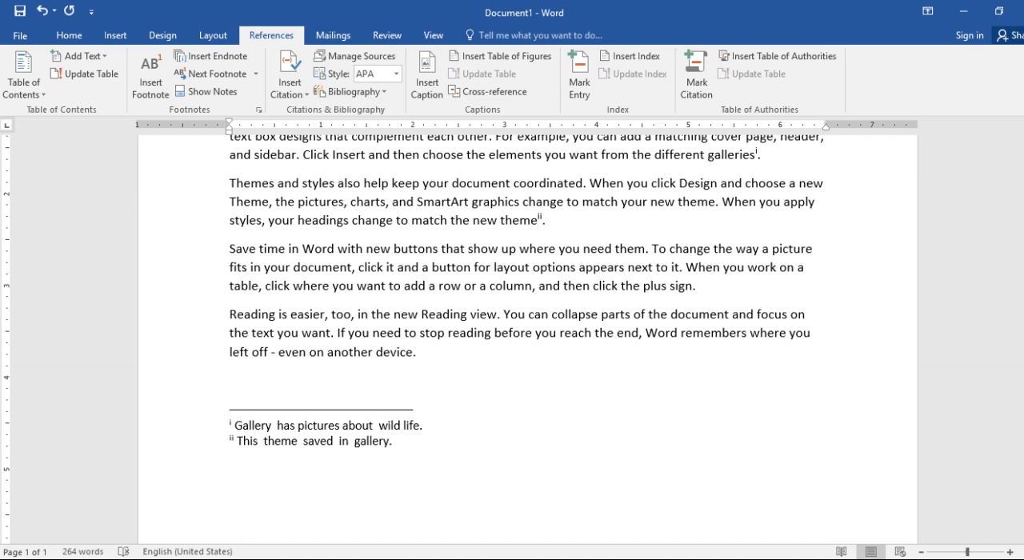
pyautogui.scroll(1, 526, 339)
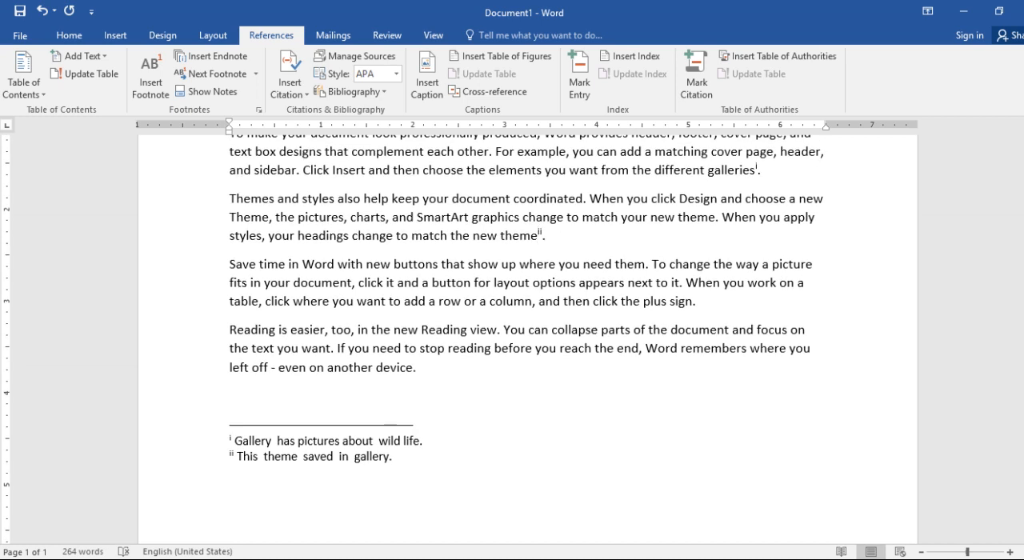
pyautogui.scroll(5, 526, 339)
pyautogui.scroll(1, 526, 340)
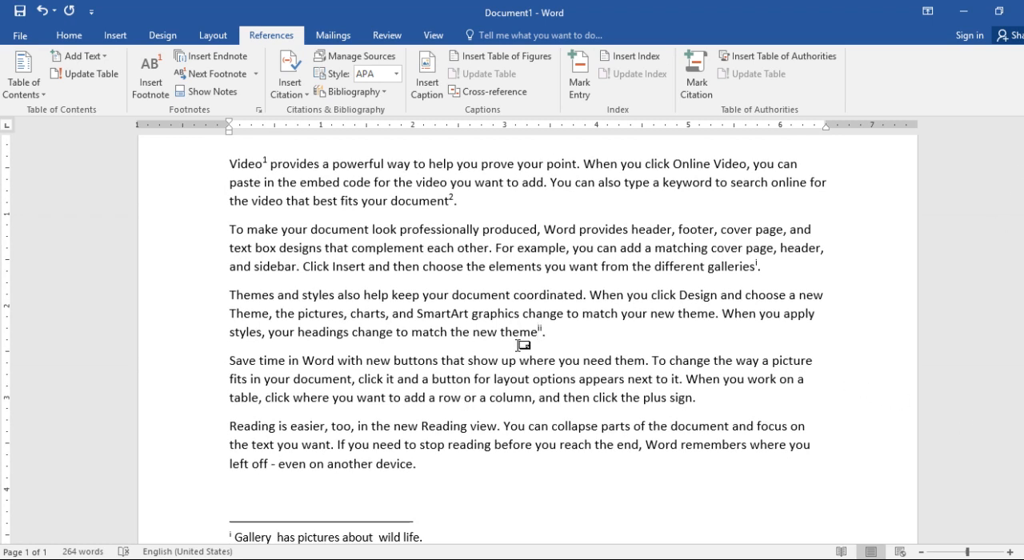
# Step: Go from the endnote mark after "theme" to the previous endnote
pyautogui.moveTo(541, 336)
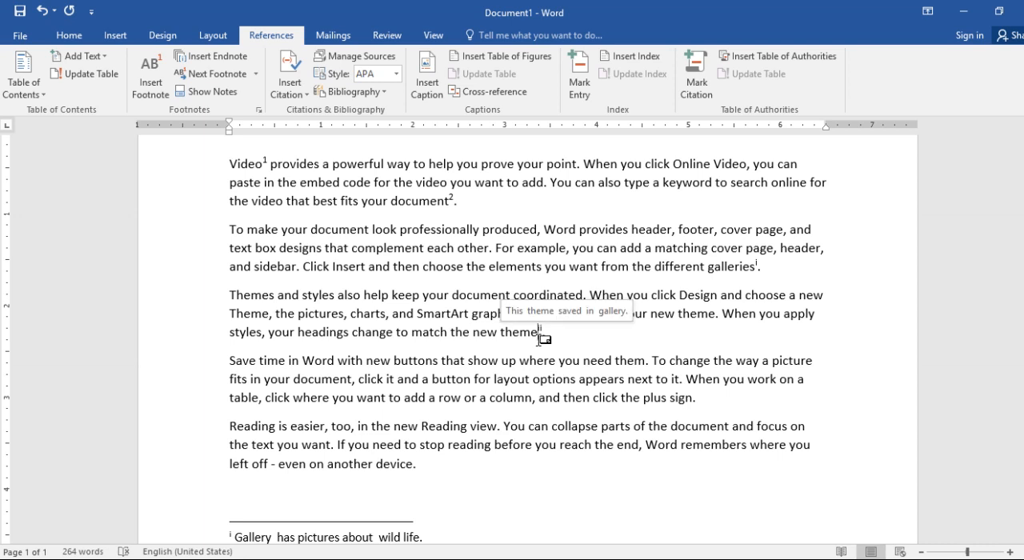
pyautogui.click(256, 74)
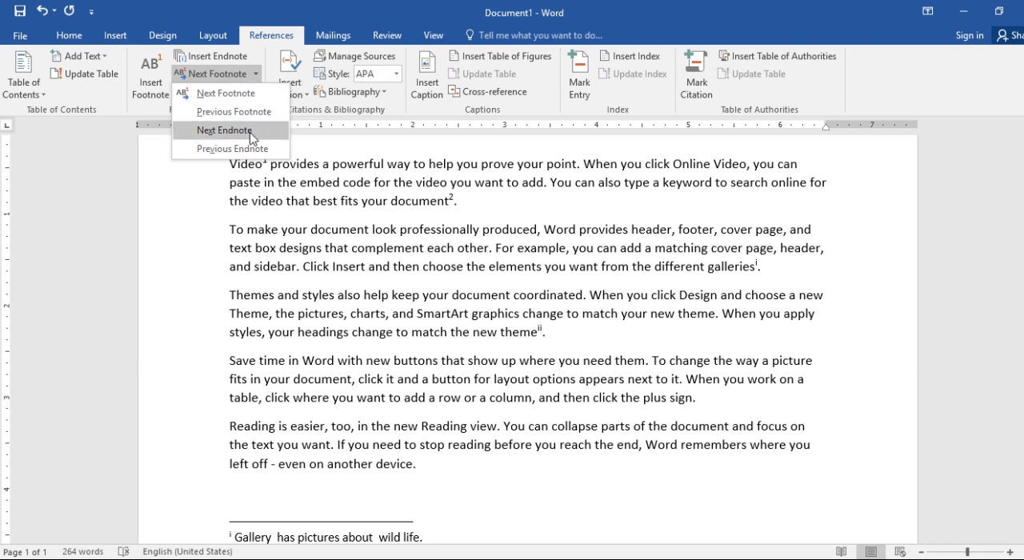
pyautogui.click(232, 149)
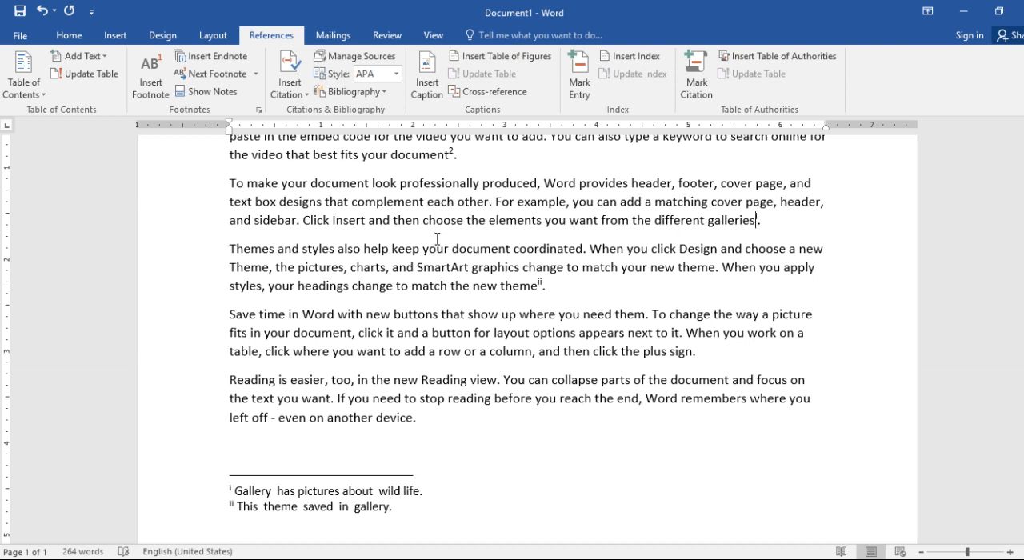
# Step: Go to the next endnote mark, after "theme", and return to the previous endnote mark, after "galleries"
pyautogui.click(256, 75)
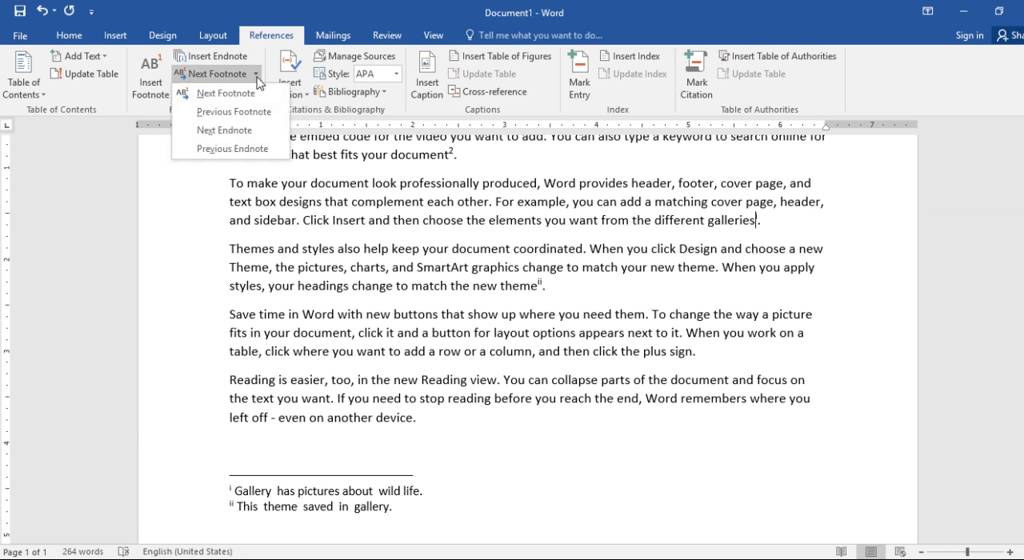
pyautogui.click(254, 131)
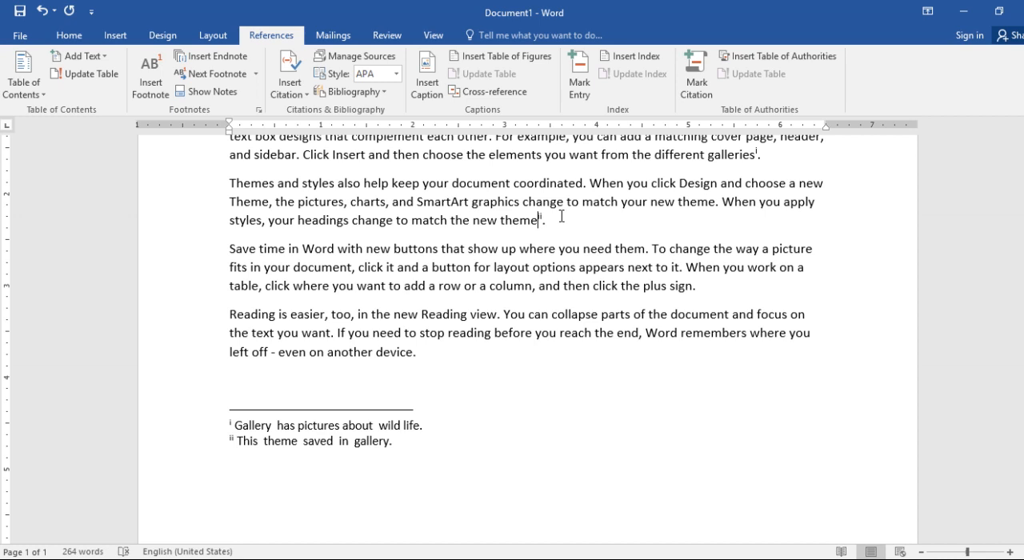
pyautogui.click(256, 73)
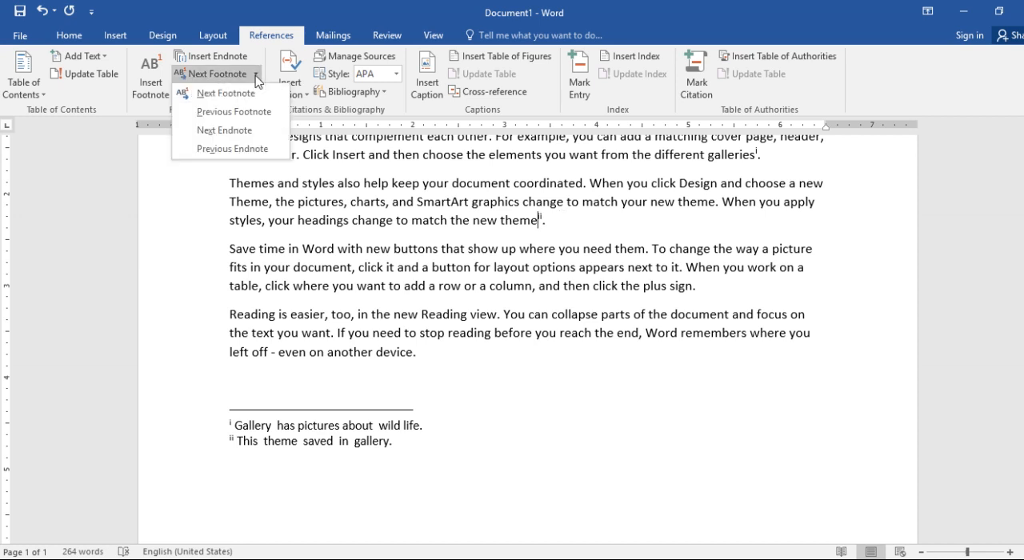
pyautogui.click(240, 150)
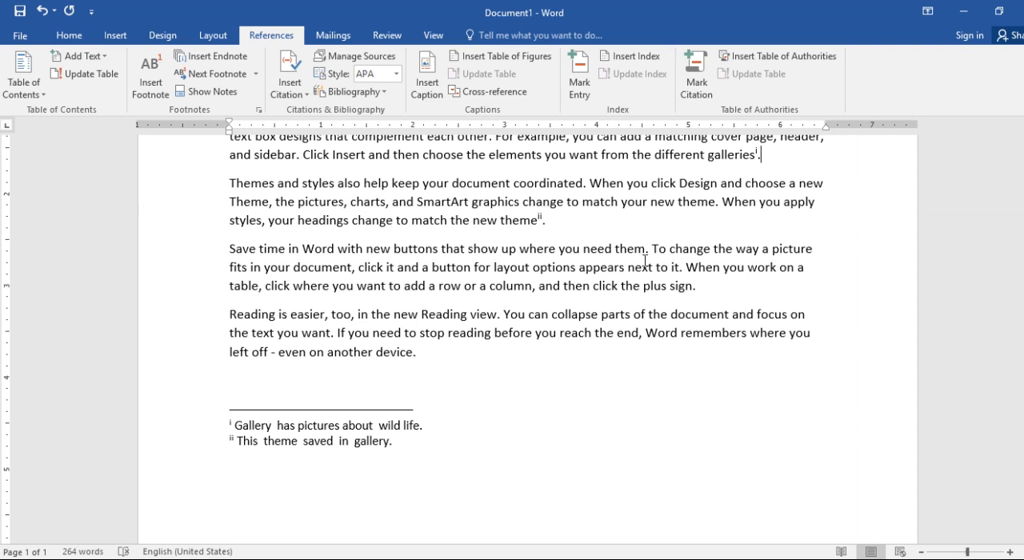
# Step: Return to the beginning of the document and use Show Notes to view the footnote area
pyautogui.hotkey('ctrl', 'Home')
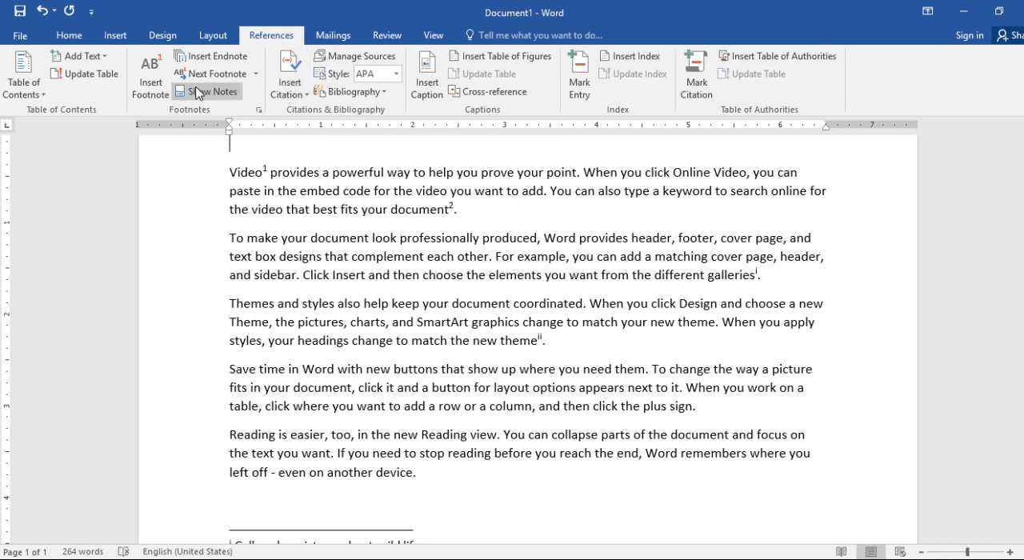
pyautogui.click(228, 93)
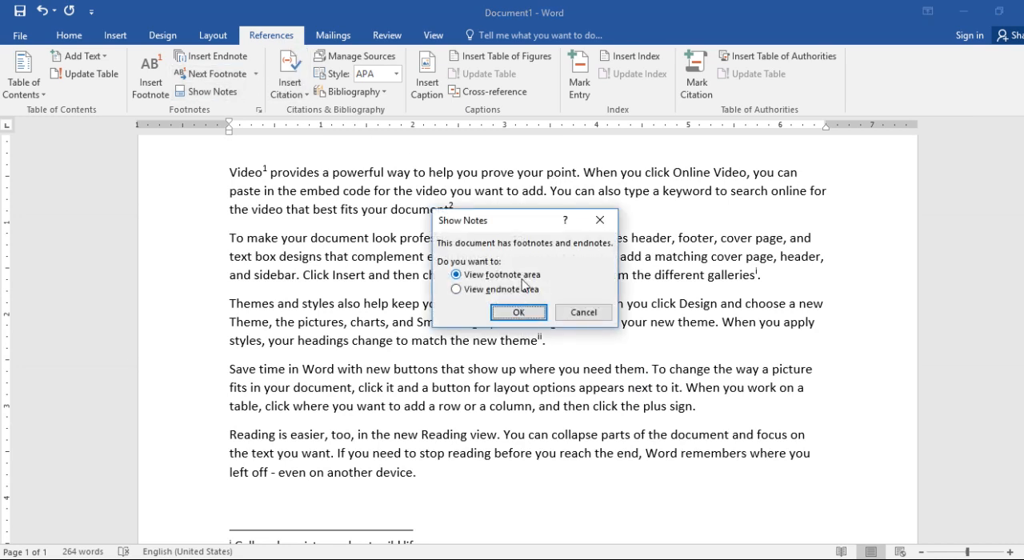
pyautogui.click(524, 317)
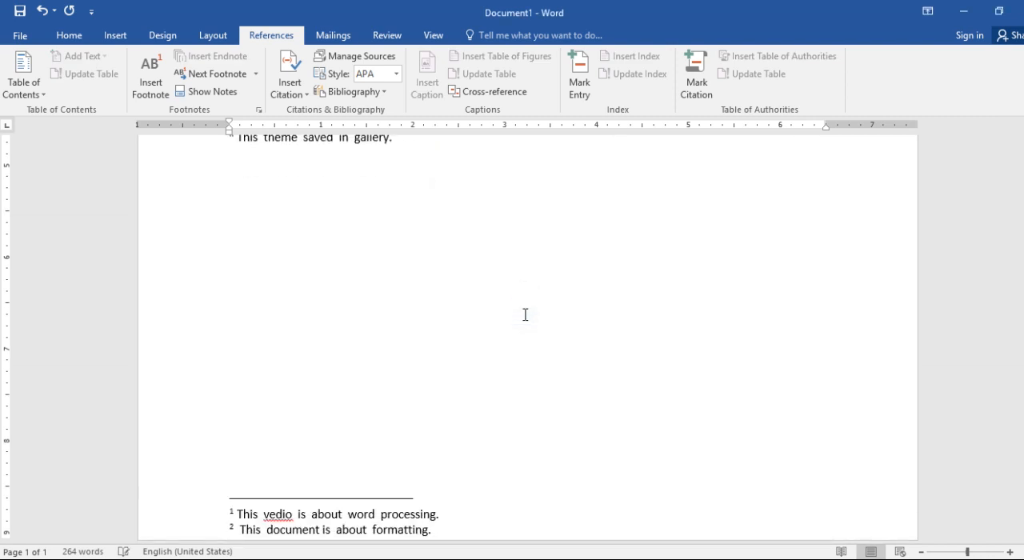
# Step: Go back from the footnotes to the body text and use Show Notes to view the endnote area
pyautogui.click(230, 88)
pyautogui.click(207, 92)
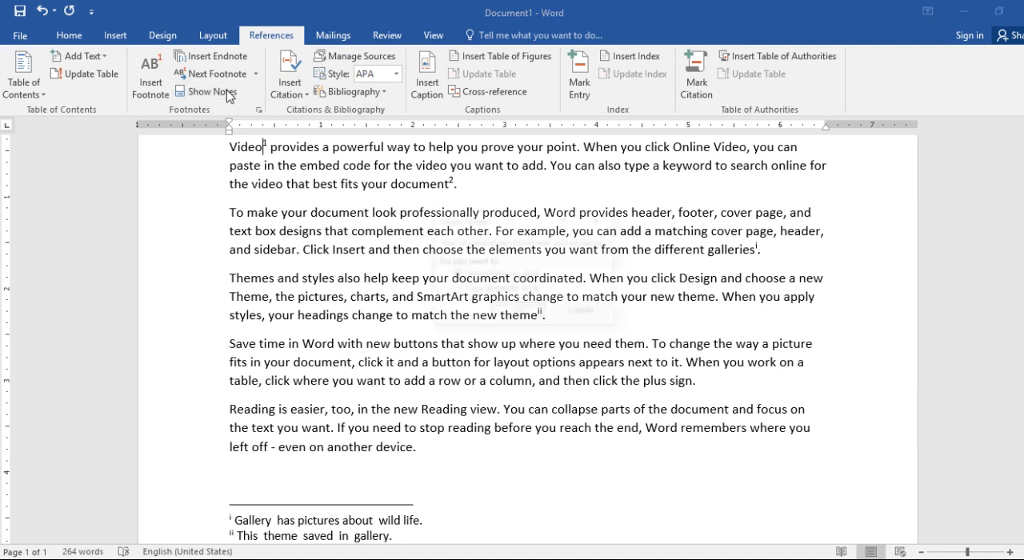
pyautogui.click(530, 290)
pyautogui.click(520, 313)
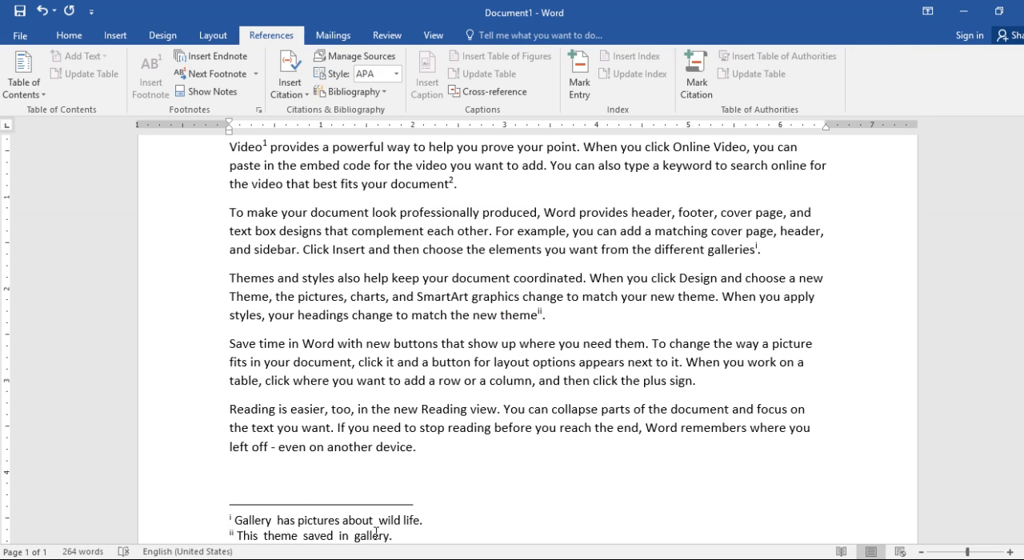
# Step: Switch from the endnote text back to its mark in the body and view the footnote area again
pyautogui.click(214, 93)
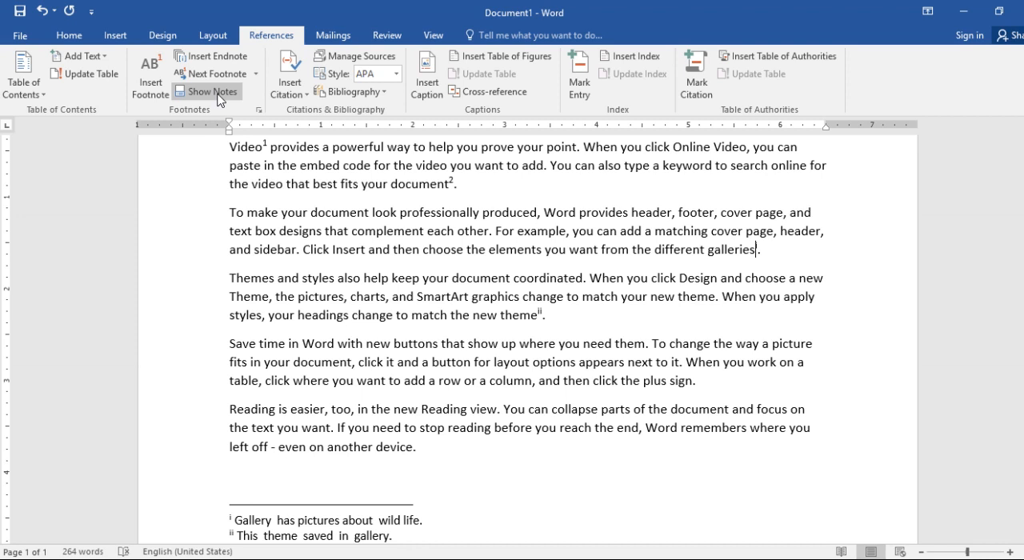
pyautogui.click(216, 93)
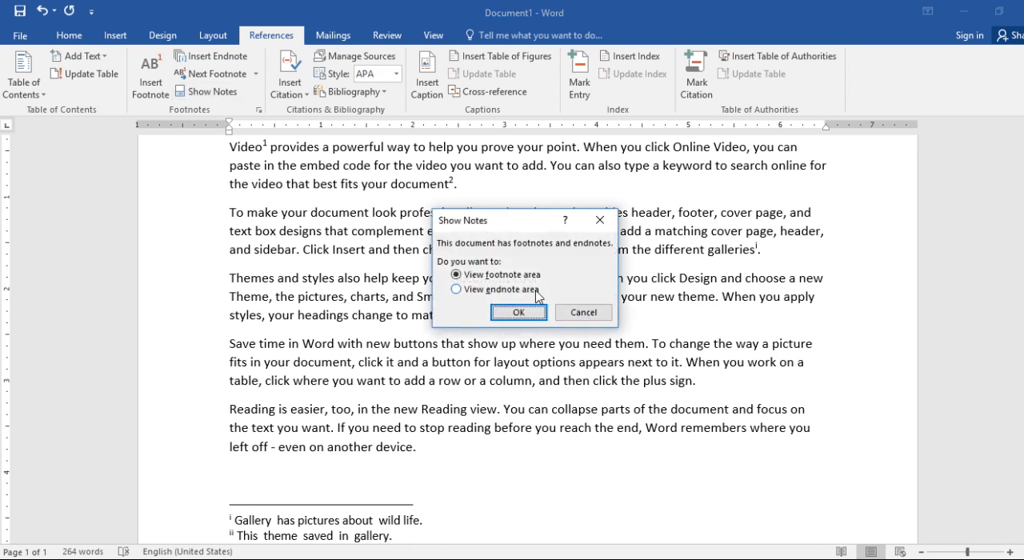
pyautogui.click(520, 312)
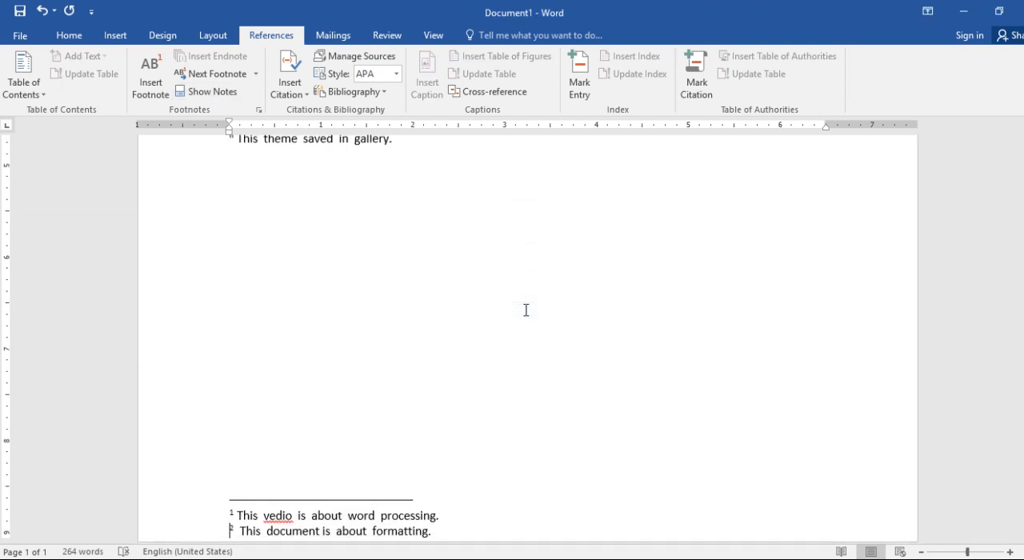